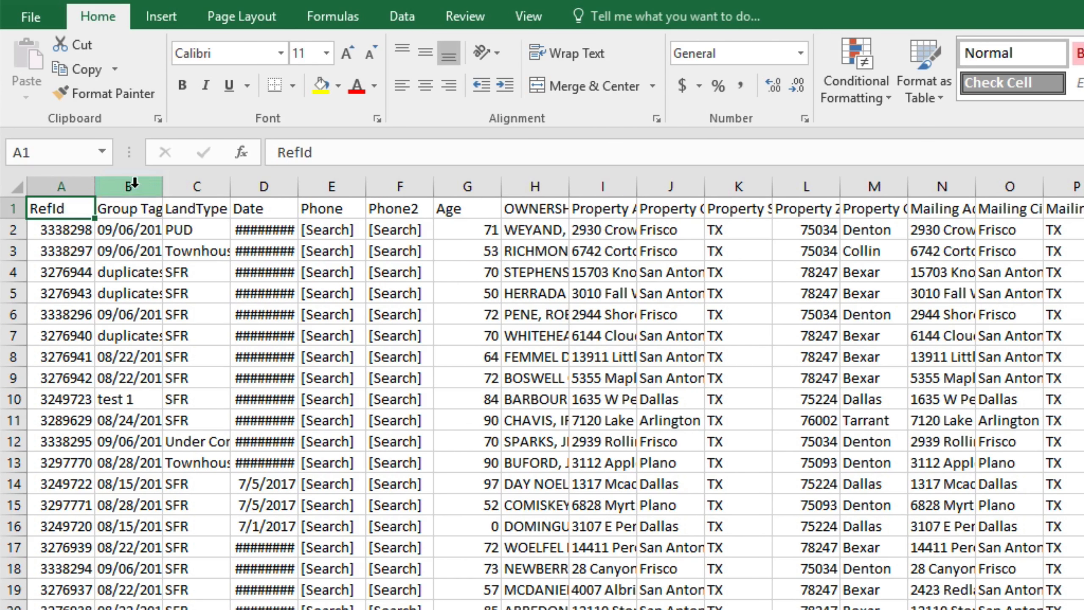
Step: Widen the Group Tag and OWNERSHIP columns, and move the OWNERSHIP column in front of the RefId column
{"action": "left_click_drag", "start_coordinate": [162, 187], "coordinate": [253, 189]}
{"action": "left_click_drag", "start_coordinate": [654, 187], "coordinate": [902, 187]}
{"action": "right_click", "coordinate": [678, 193]}
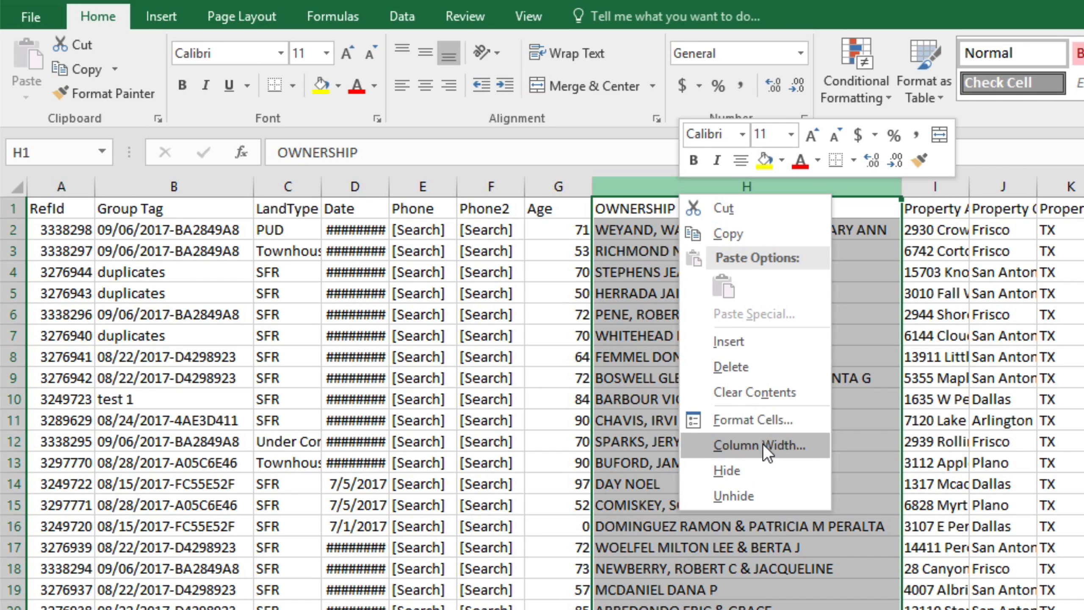
{"action": "left_click", "coordinate": [725, 213]}
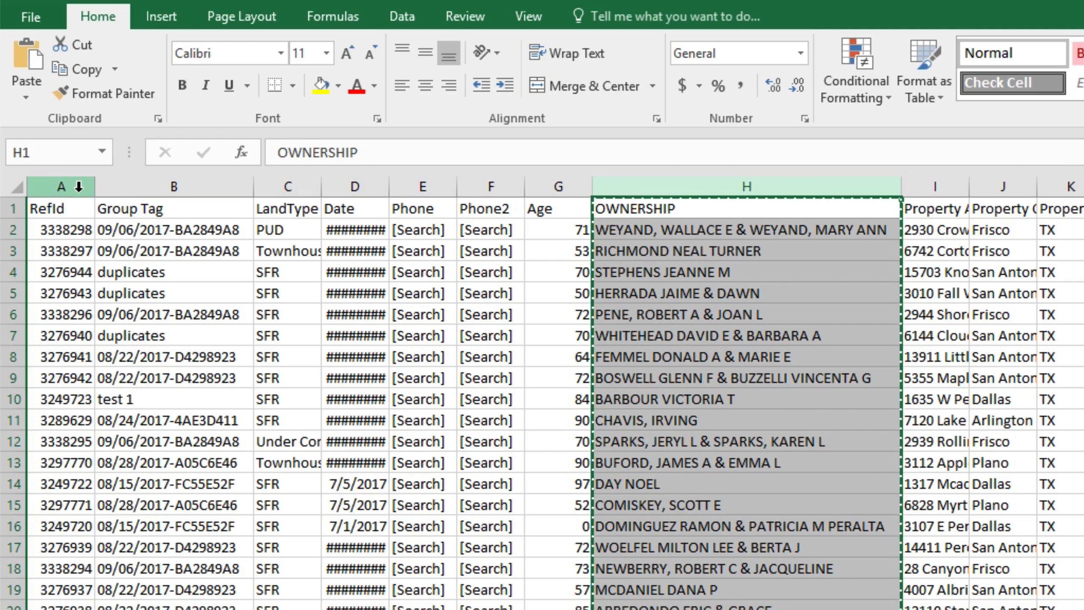
{"action": "right_click", "coordinate": [59, 192]}
{"action": "left_click", "coordinate": [144, 338]}
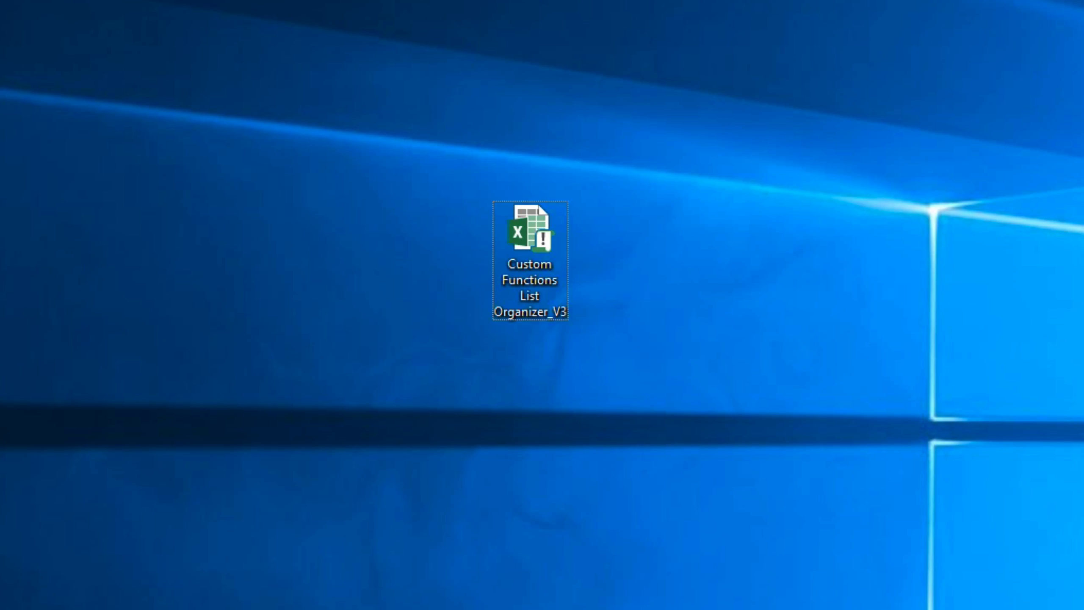
Step: Open the Custom Functions List Organizer_V3 workbook from the desktop and import the Desktop file 2017.09.09.My Property DataList (1).csv into it
{"action": "double_click", "coordinate": [528, 212]}
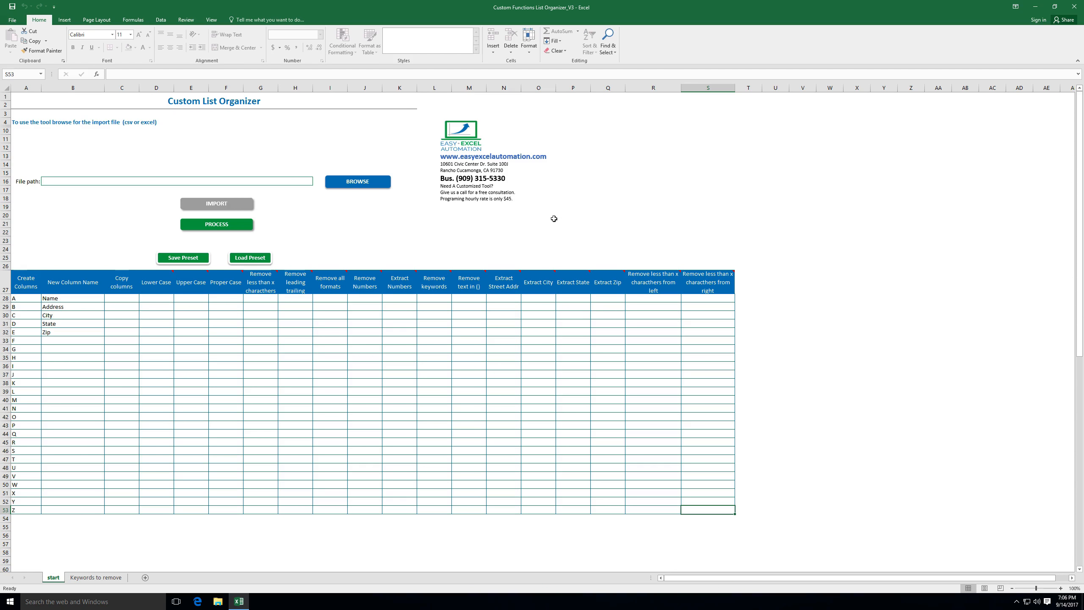
{"action": "left_click", "coordinate": [362, 188]}
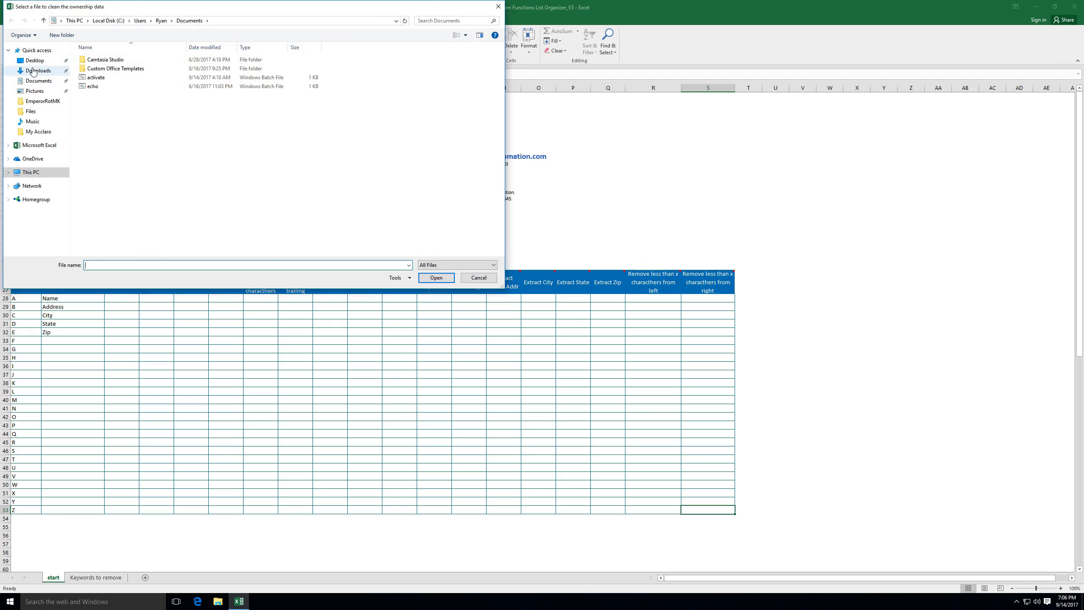
{"action": "left_click", "coordinate": [35, 60]}
{"action": "left_click", "coordinate": [126, 68]}
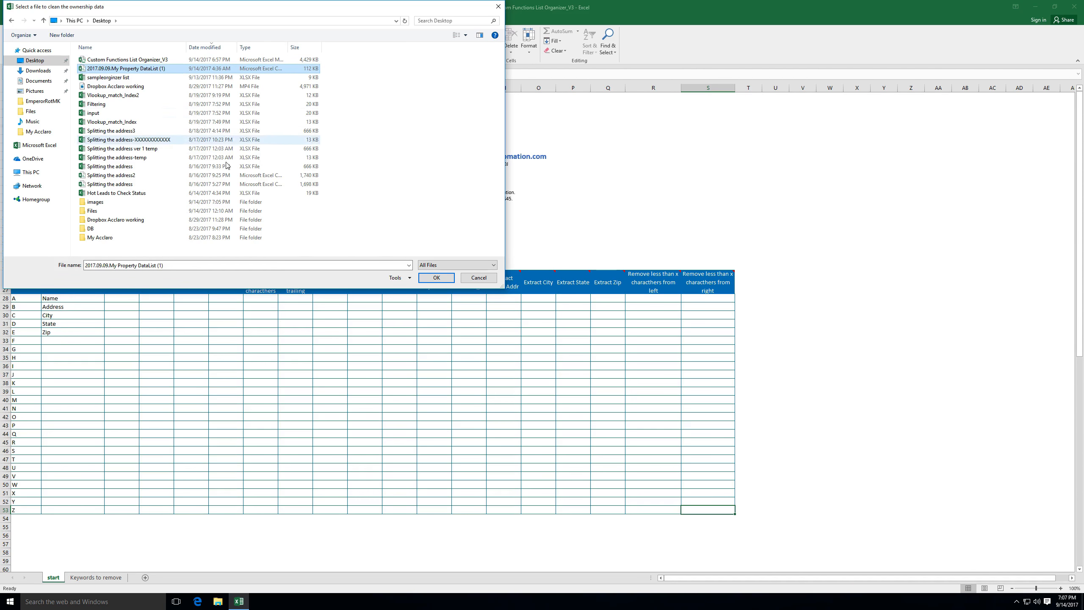
{"action": "left_click", "coordinate": [437, 278]}
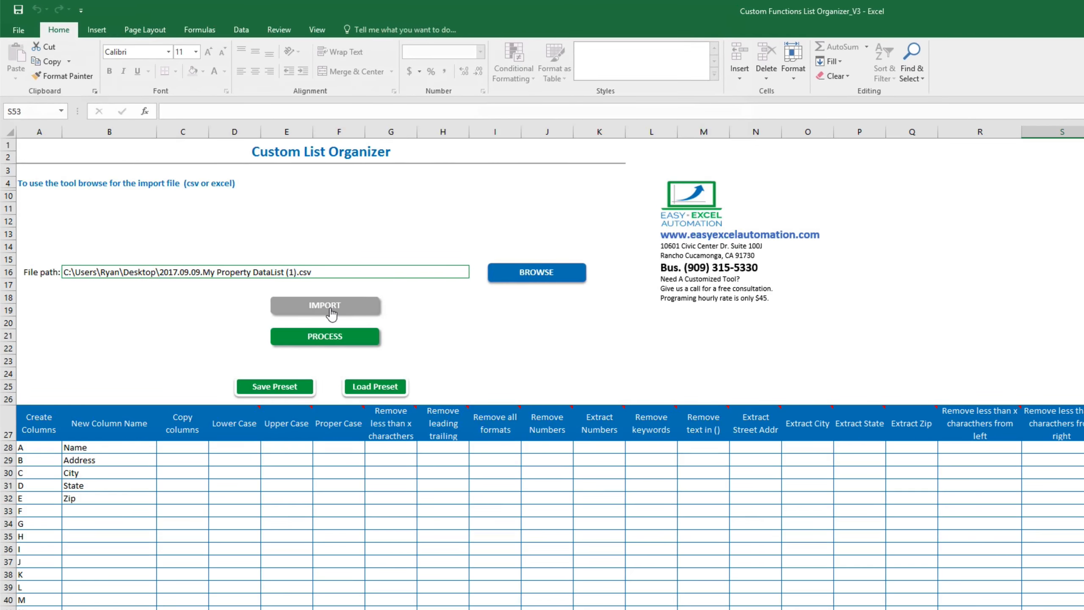
{"action": "left_click", "coordinate": [331, 312]}
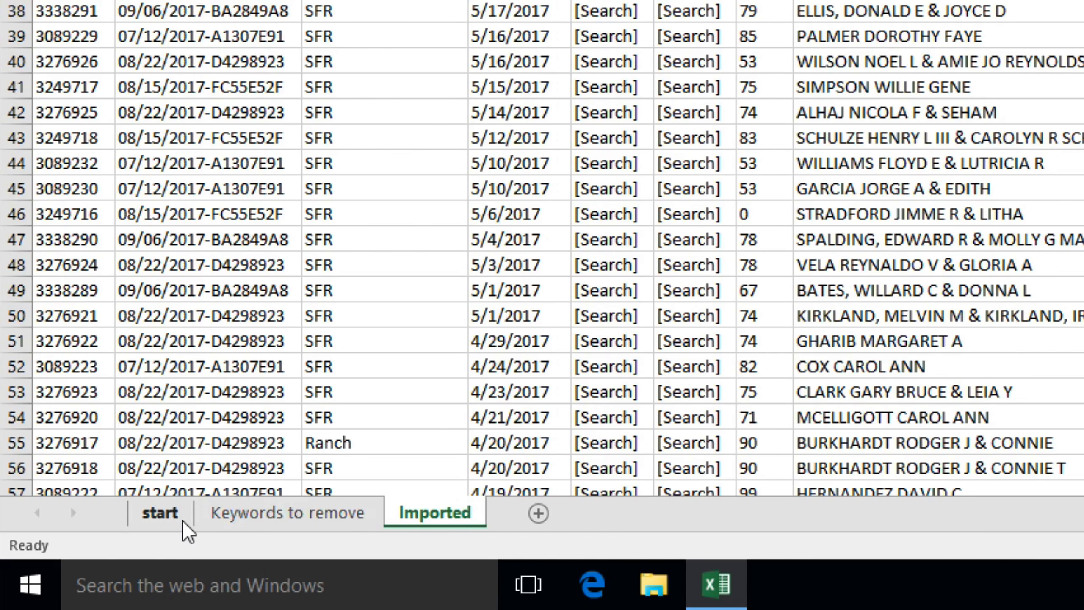
Step: On the start sheet, change the first new column name to Ownership
{"action": "left_click", "coordinate": [183, 521]}
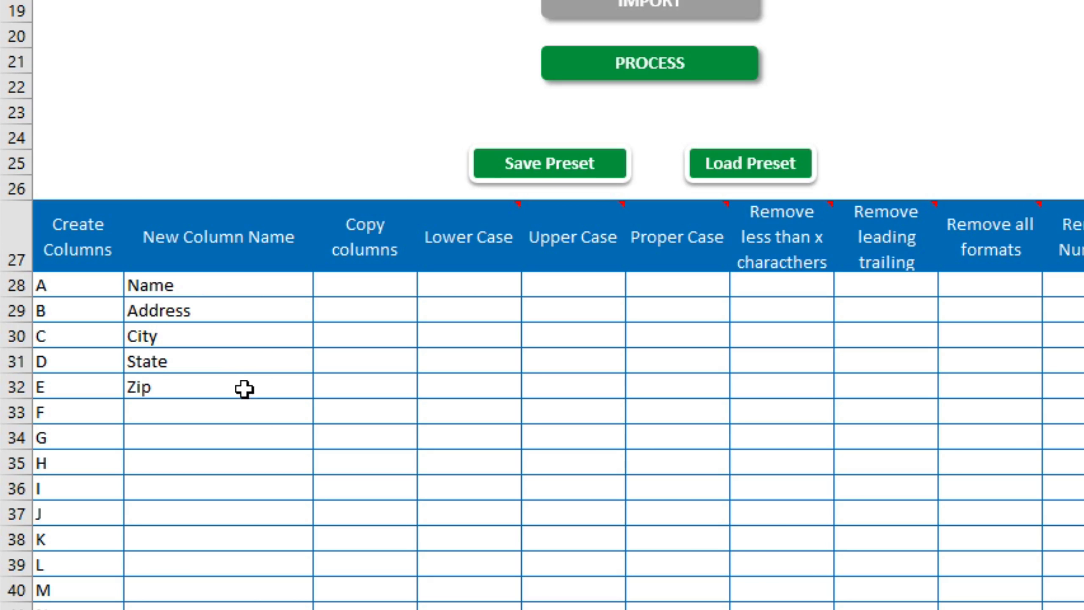
{"action": "left_click", "coordinate": [205, 287]}
{"action": "type", "text": "Ownership"}
{"action": "key", "text": "Return"}
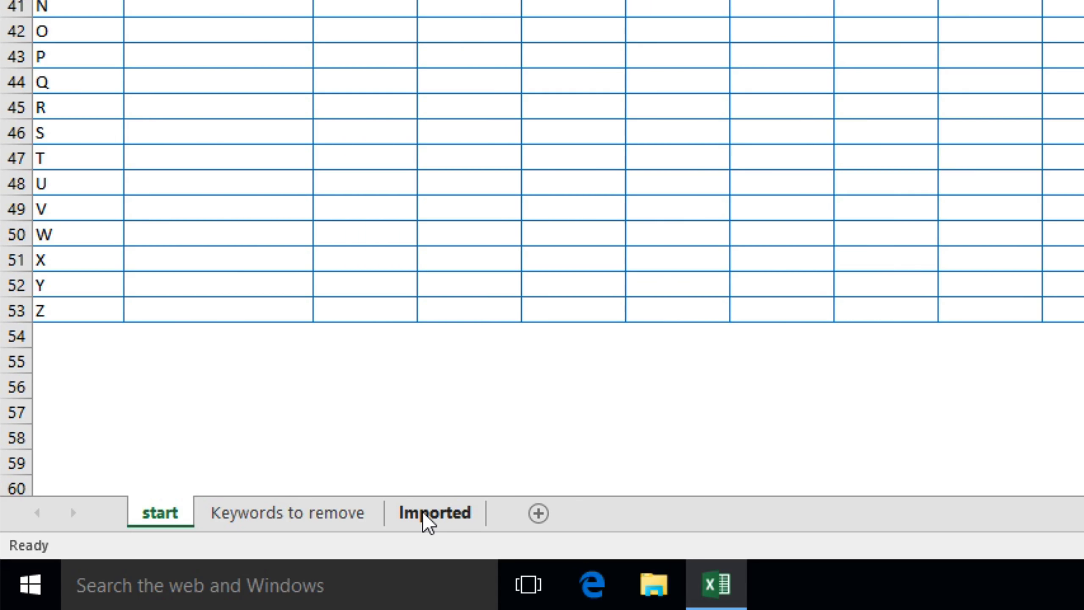
Step: Using the Imported sheet as reference, set the copy columns for Ownership, Address, City, State and Zip to H, I, J, K and L
{"action": "left_click", "coordinate": [424, 515]}
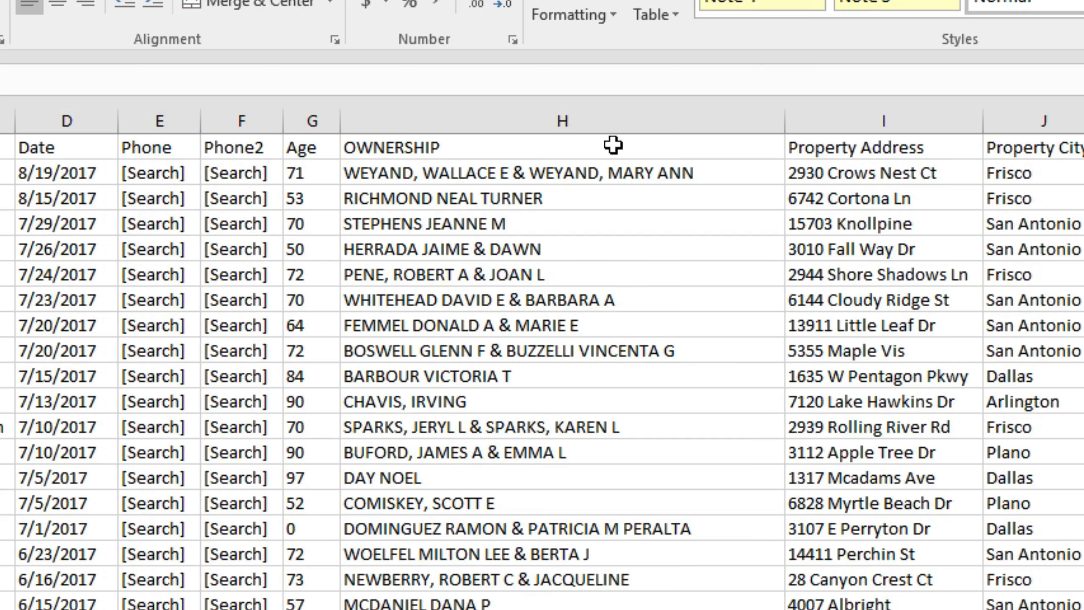
{"action": "left_click", "coordinate": [632, 112]}
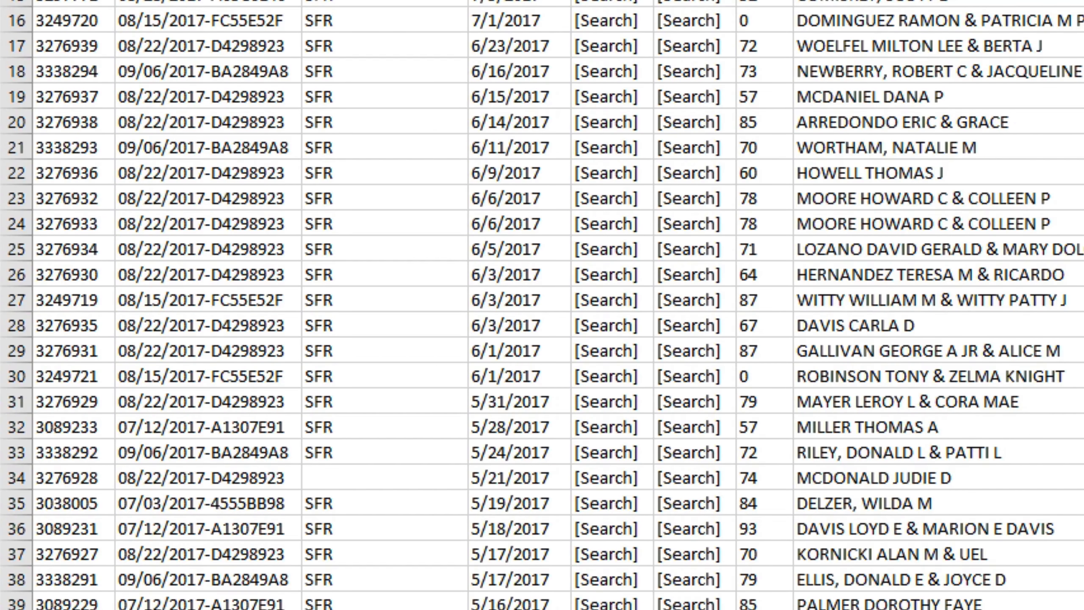
{"action": "left_click", "coordinate": [308, 515]}
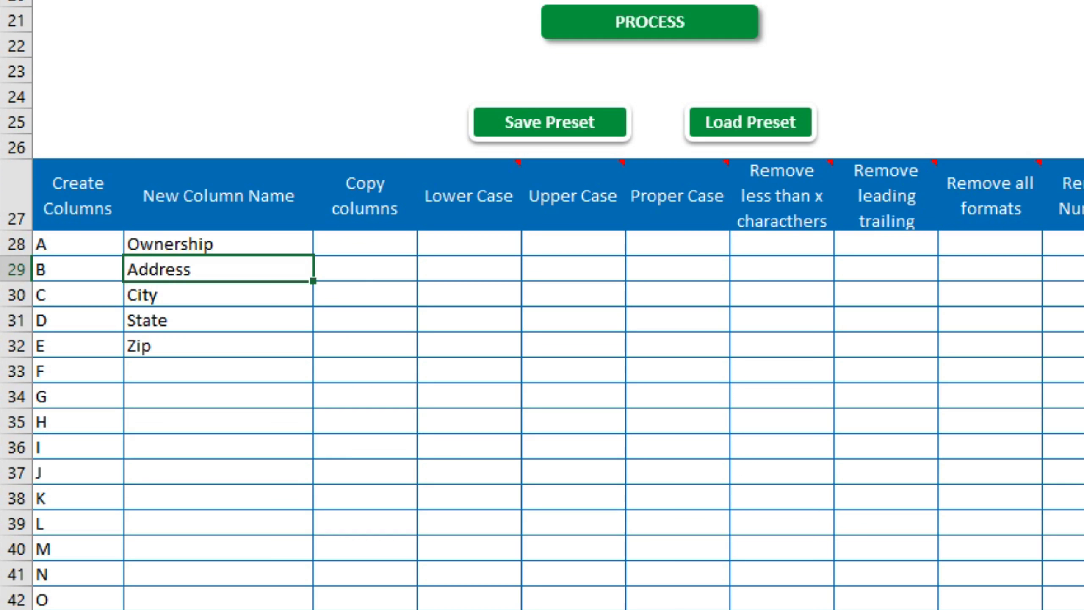
{"action": "left_click", "coordinate": [362, 246]}
{"action": "type", "text": "H"}
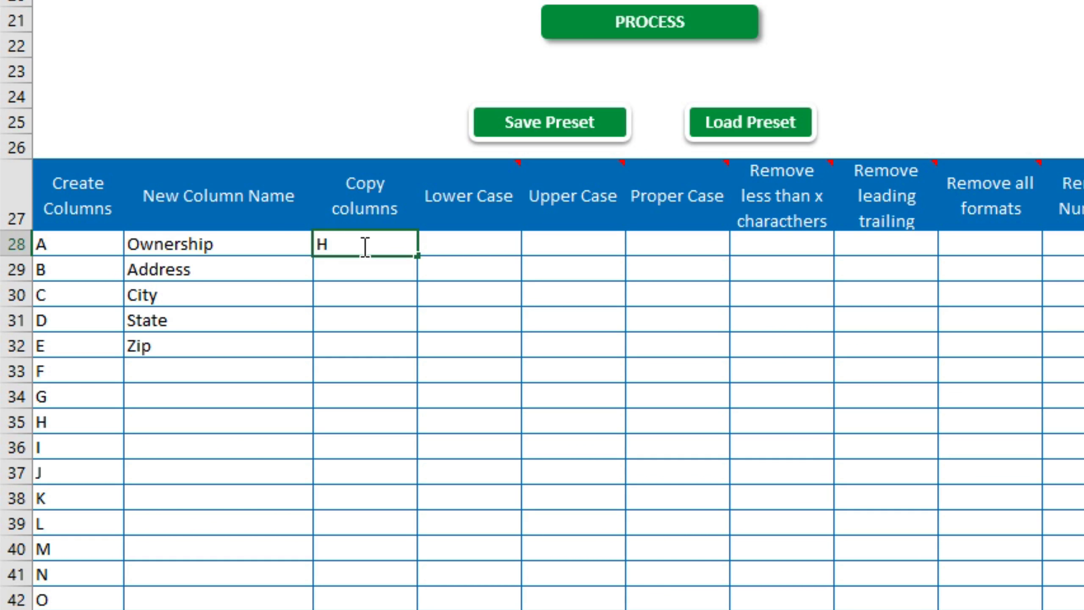
{"action": "key", "text": "Return"}
{"action": "type", "text": "I"}
{"action": "key", "text": "Return"}
{"action": "type", "text": "J"}
{"action": "key", "text": "Return"}
{"action": "type", "text": "K"}
{"action": "key", "text": "Return"}
{"action": "type", "text": "L"}
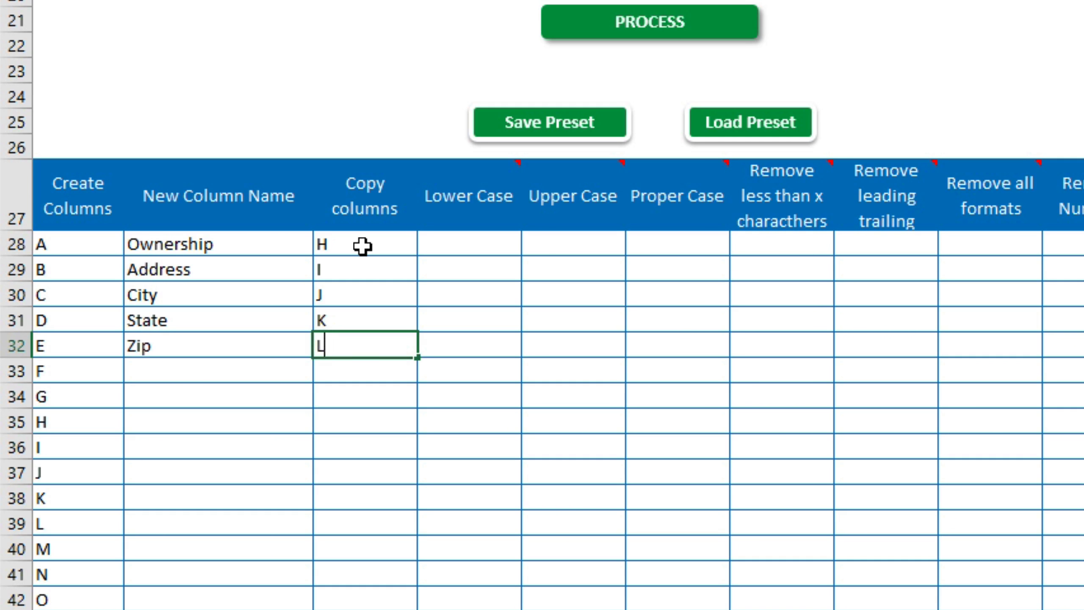
{"action": "key", "text": "Return"}
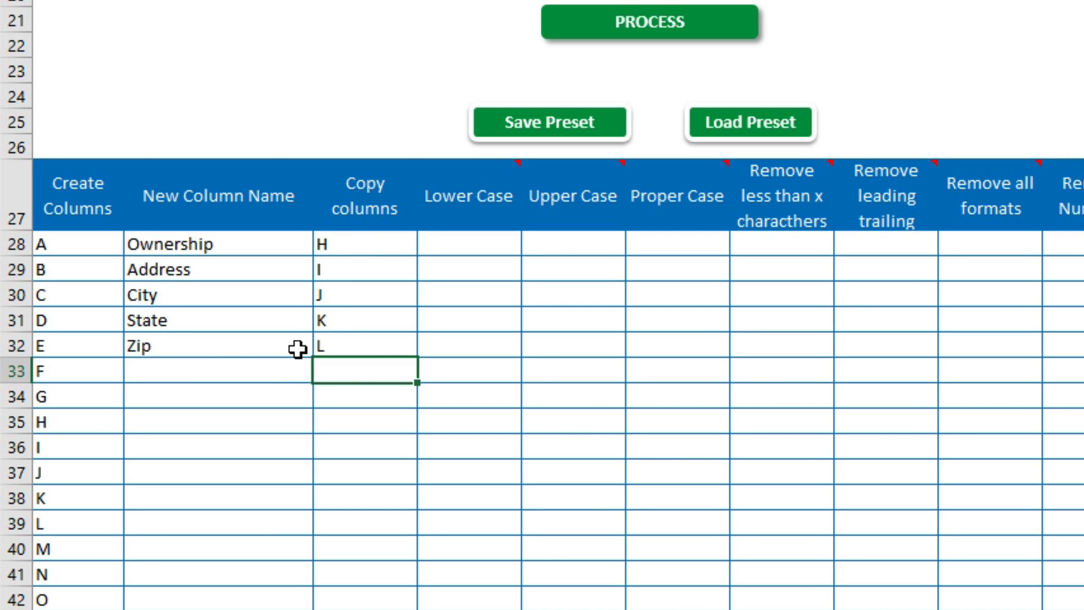
Step: Add the new column names Mailing Address, Mailing City, Mailing State and Mailing Zip below Zip, with copy column N for Mailing Address
{"action": "left_click", "coordinate": [282, 373]}
{"action": "type", "text": "Mailing Address"}
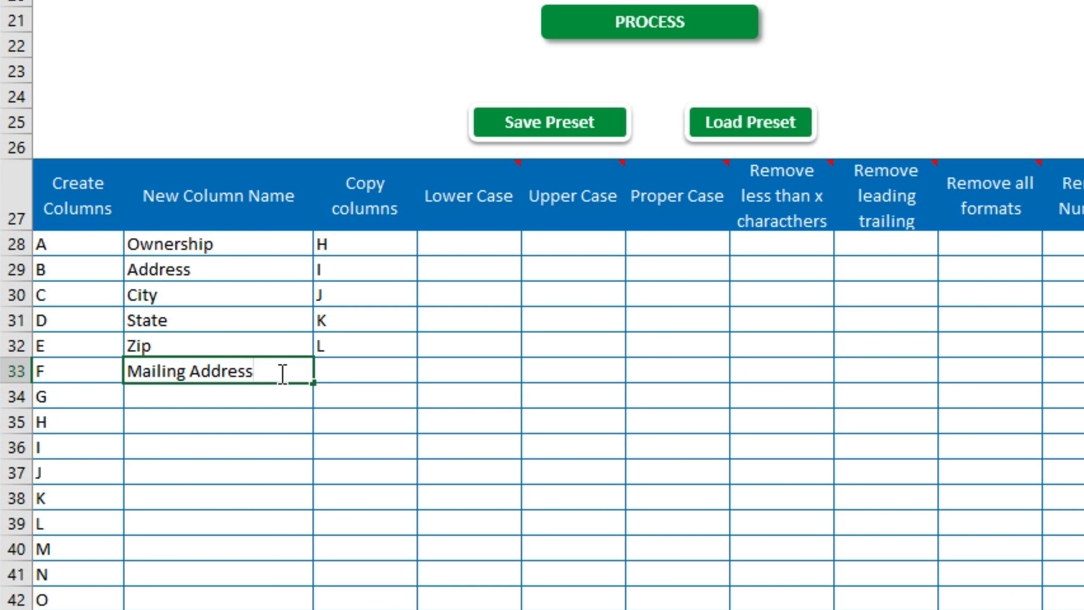
{"action": "key", "text": "Tab"}
{"action": "type", "text": "N"}
{"action": "key", "text": "Return"}
{"action": "type", "text": "Mailing City"}
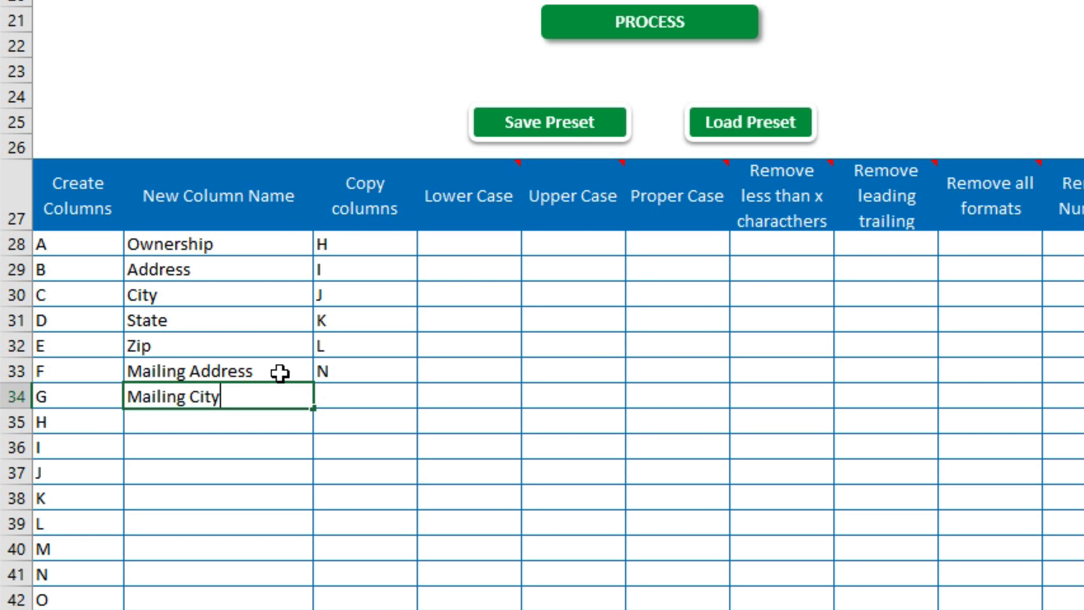
{"action": "key", "text": "Return"}
{"action": "type", "text": "Mailing State"}
{"action": "key", "text": "Return"}
{"action": "type", "text": "Mailing Zip"}
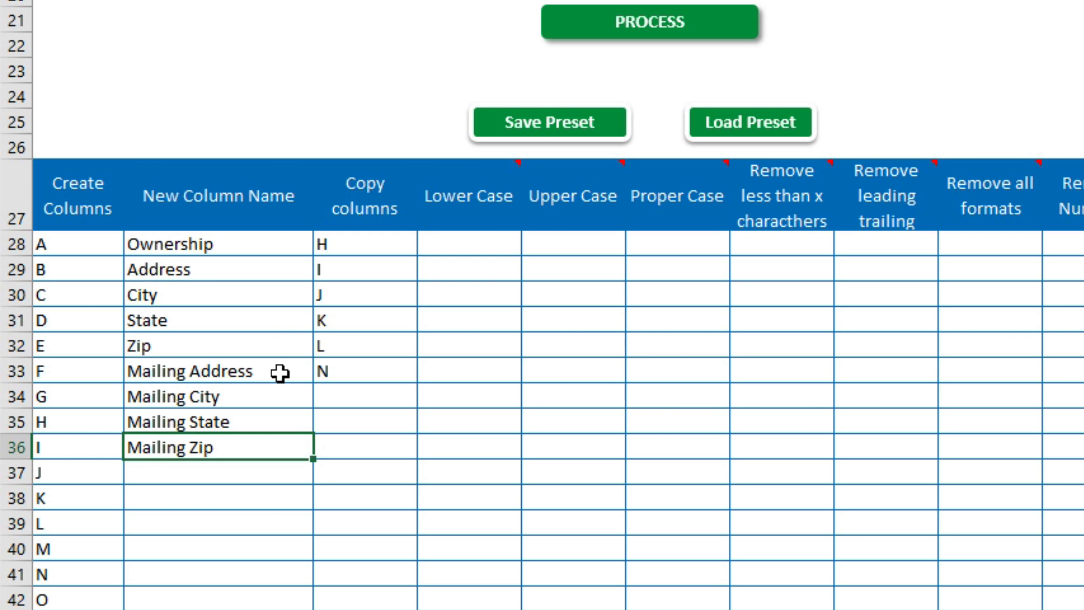
{"action": "key", "text": "Return"}
Step: Set the copy columns for Mailing City, Mailing State and Mailing Zip to O, P and Q
{"action": "left_click", "coordinate": [376, 397]}
{"action": "type", "text": "O"}
{"action": "key", "text": "Return"}
{"action": "type", "text": "P"}
{"action": "key", "text": "Return"}
{"action": "type", "text": "Q"}
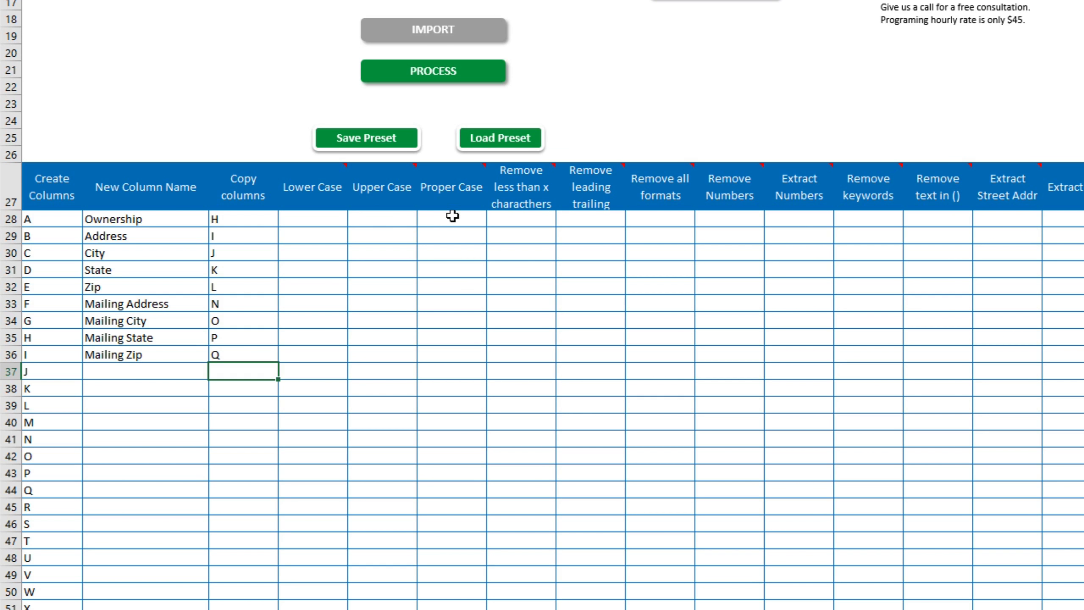
Step: Mark the Ownership row with an x for Proper Case
{"action": "left_click", "coordinate": [452, 216]}
{"action": "type", "text": "x"}
{"action": "key", "text": "Return"}
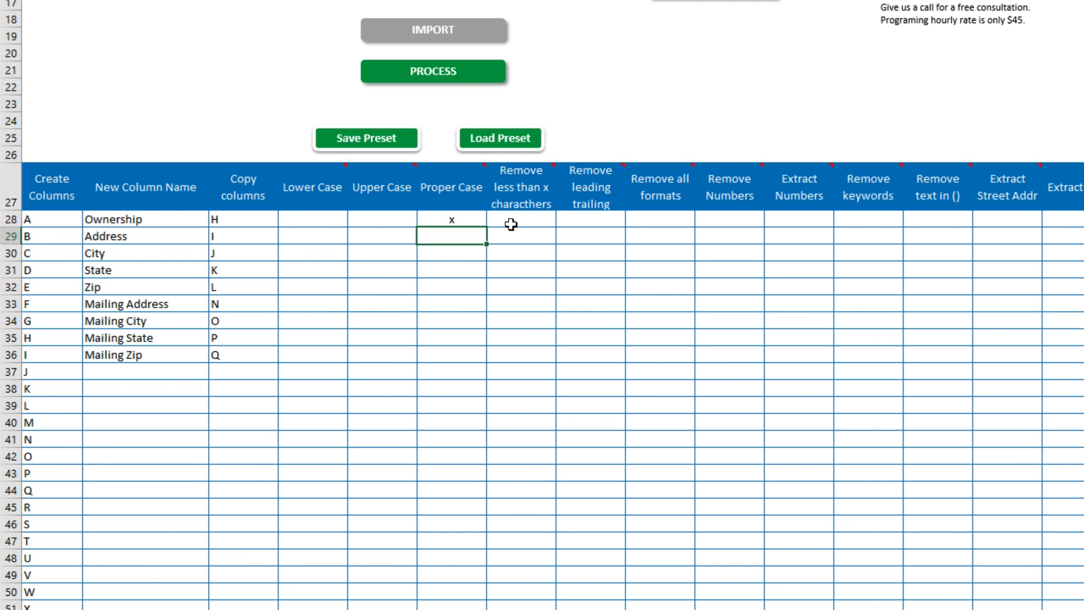
Step: Save the column setup as a preset named SuccessorsData and save the workbook
{"action": "left_click", "coordinate": [402, 142]}
{"action": "type", "text": "Sun"}
{"action": "left_click", "coordinate": [1075, 258]}
{"action": "left_click", "coordinate": [805, 288]}
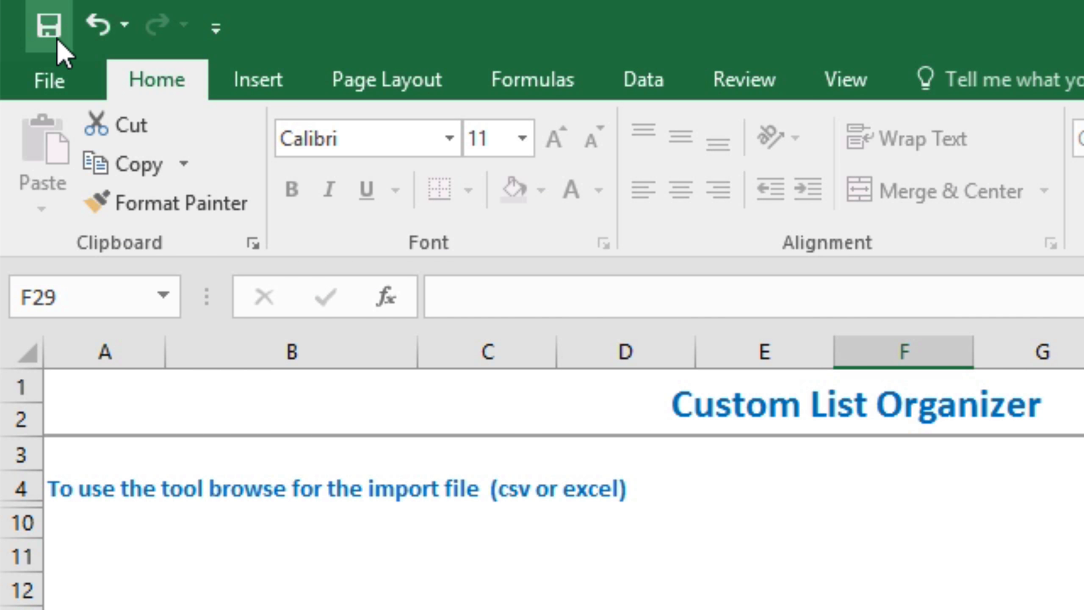
{"action": "left_click", "coordinate": [53, 38]}
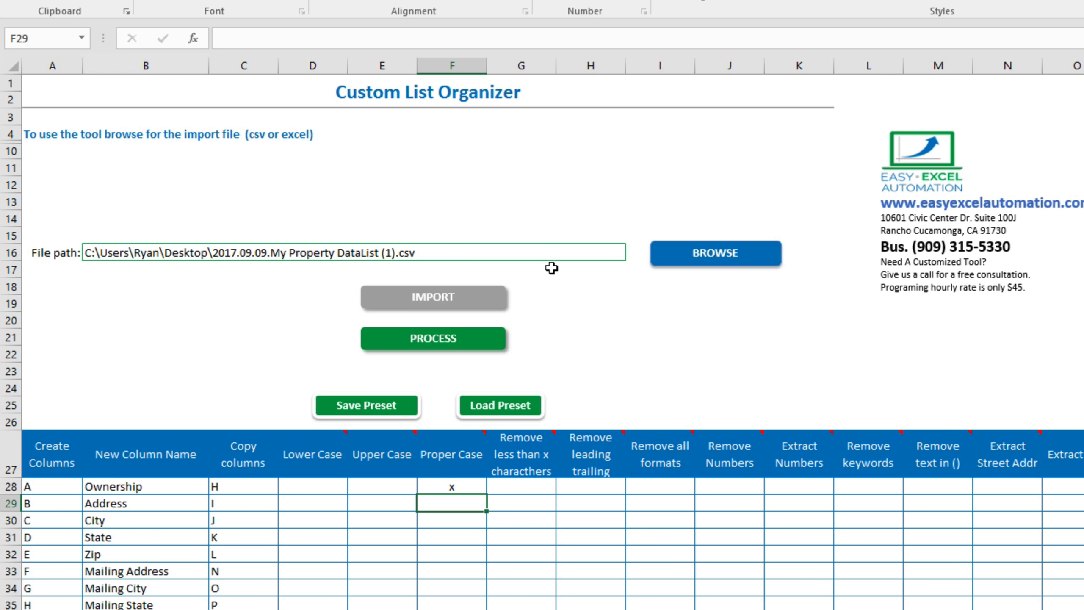
Step: Process the imported list and open the exported workbook Export_2017-09-14_19-44-44 from the desktop's Files folder
{"action": "left_click", "coordinate": [482, 343]}
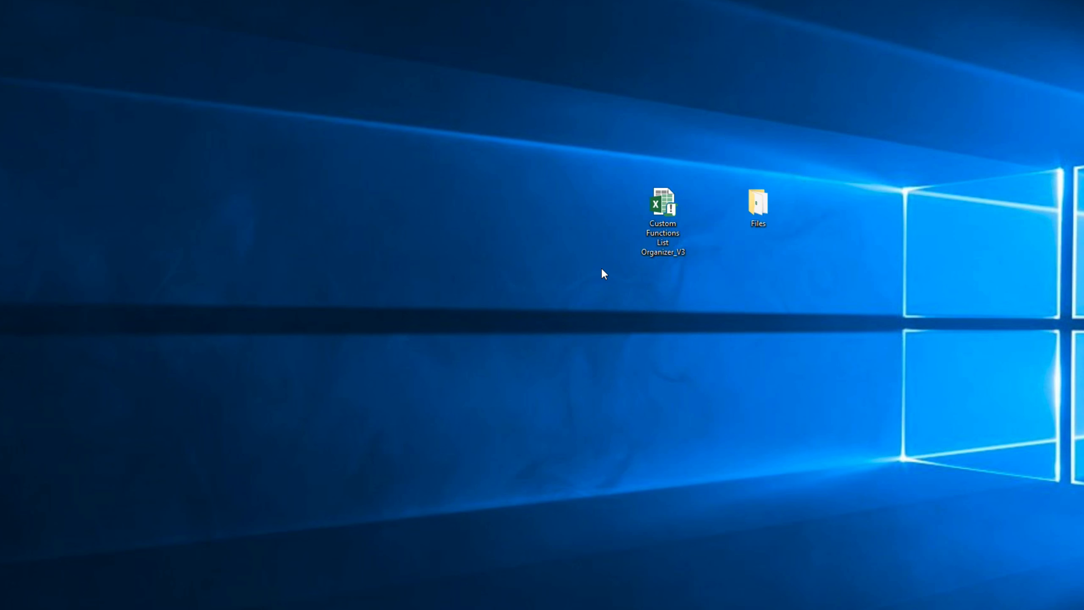
{"action": "double_click", "coordinate": [757, 205]}
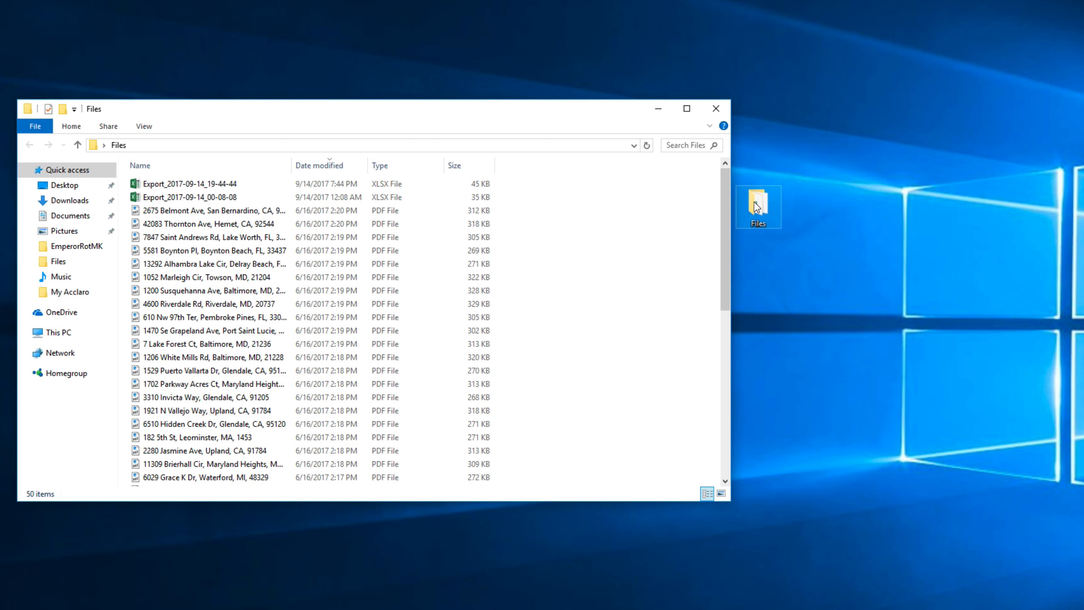
{"action": "double_click", "coordinate": [183, 184]}
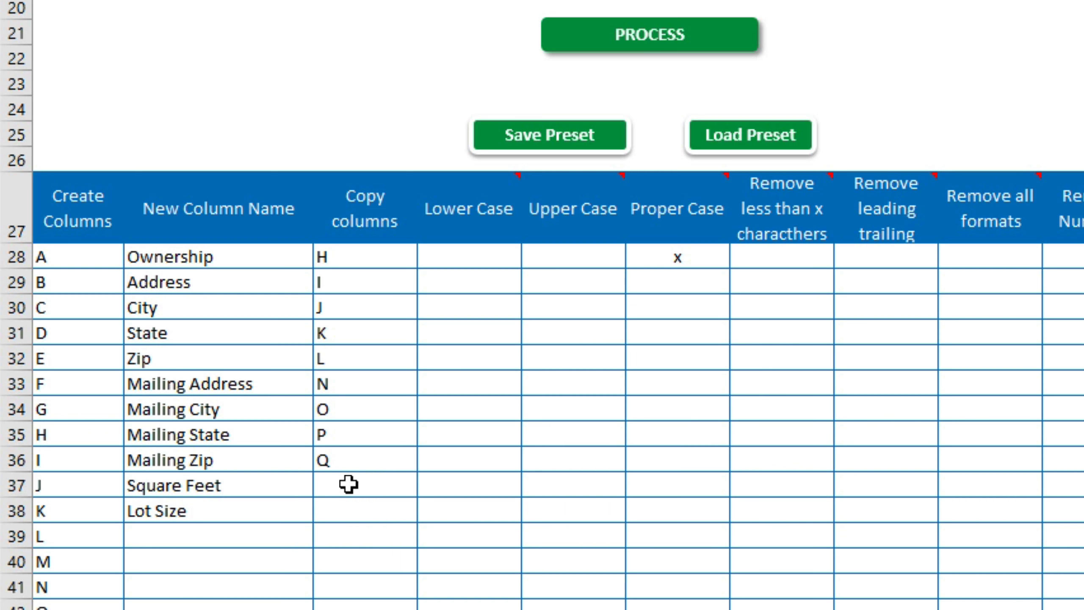
Step: Set the copy columns for Square Feet and Lot Size to S and T
{"action": "double_click", "coordinate": [349, 484]}
{"action": "type", "text": "S"}
{"action": "key", "text": "Return"}
{"action": "type", "text": "T"}
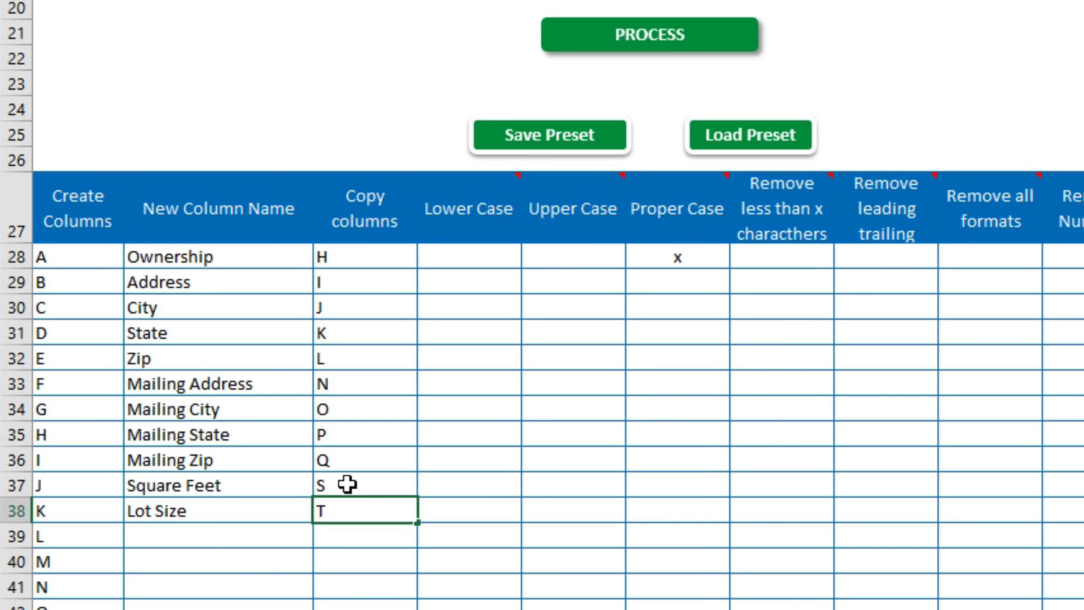
Step: Save the extended setup as a preset named SuccessorsData+Square Feet+Lot Size and save the workbook
{"action": "left_click", "coordinate": [592, 144]}
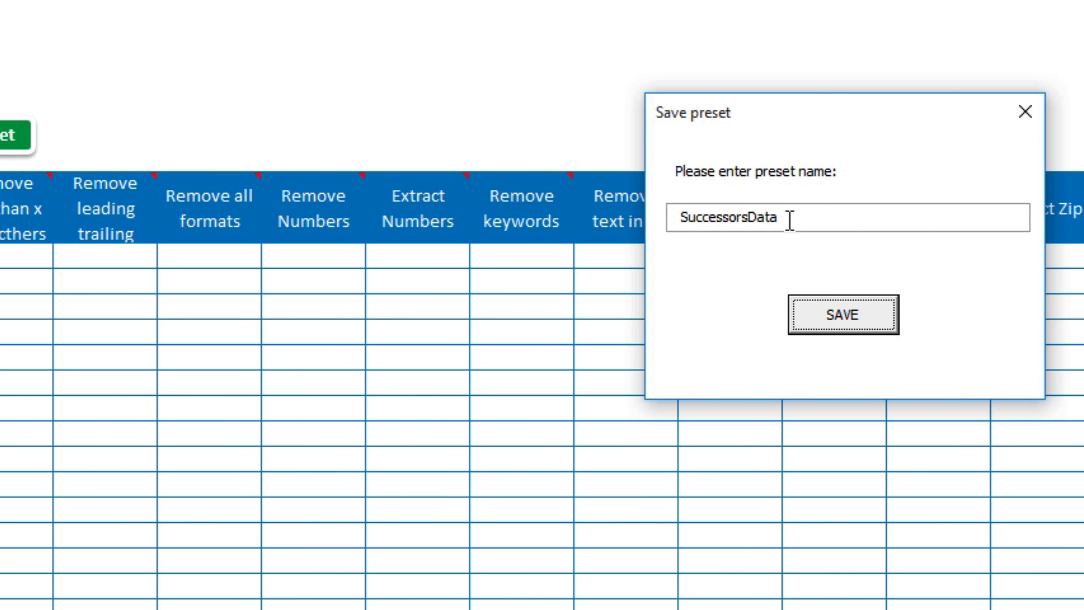
{"action": "left_click", "coordinate": [790, 220]}
{"action": "type", "text": "+"}
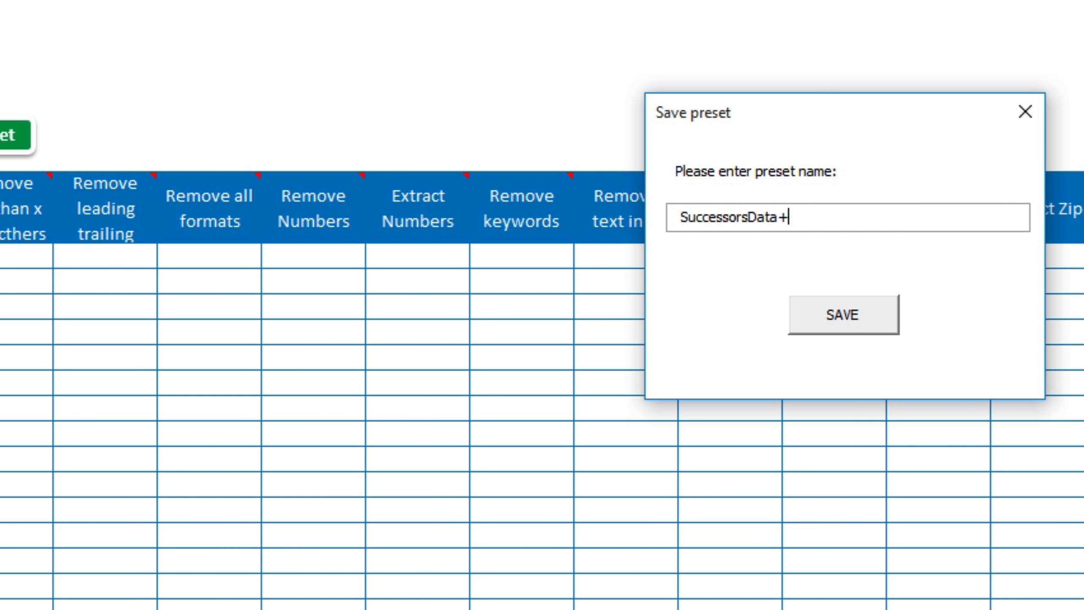
{"action": "type", "text": "Square Feet+Lot Size"}
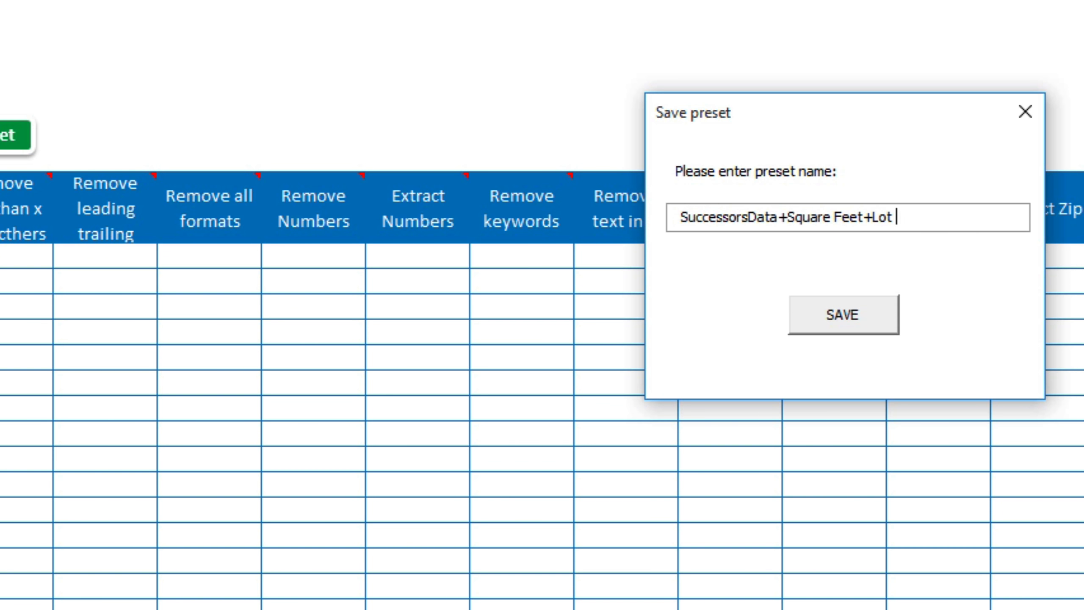
{"action": "left_click", "coordinate": [845, 315]}
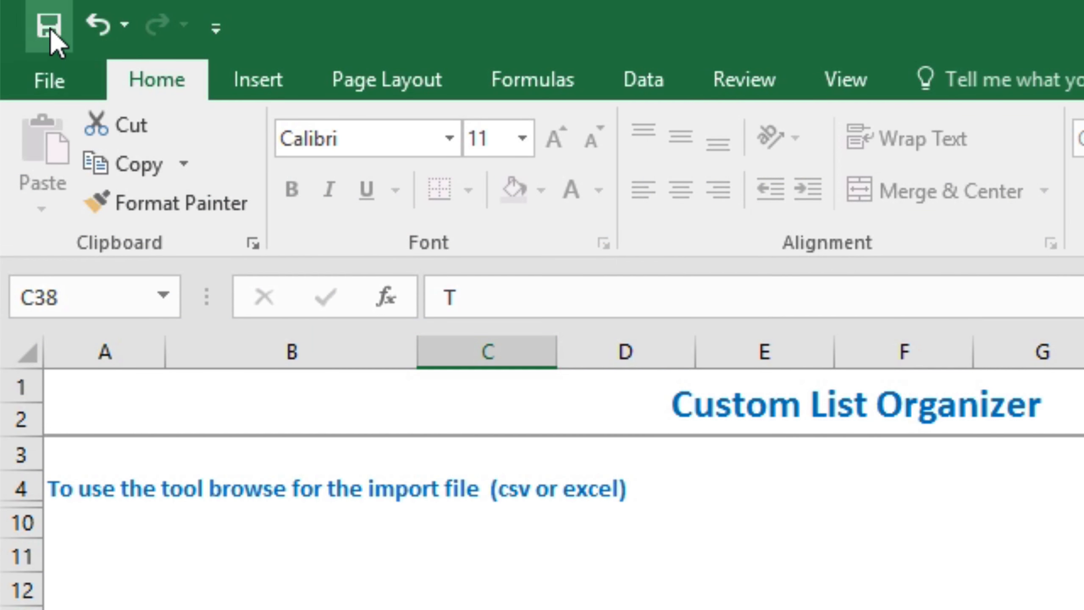
{"action": "left_click", "coordinate": [49, 27]}
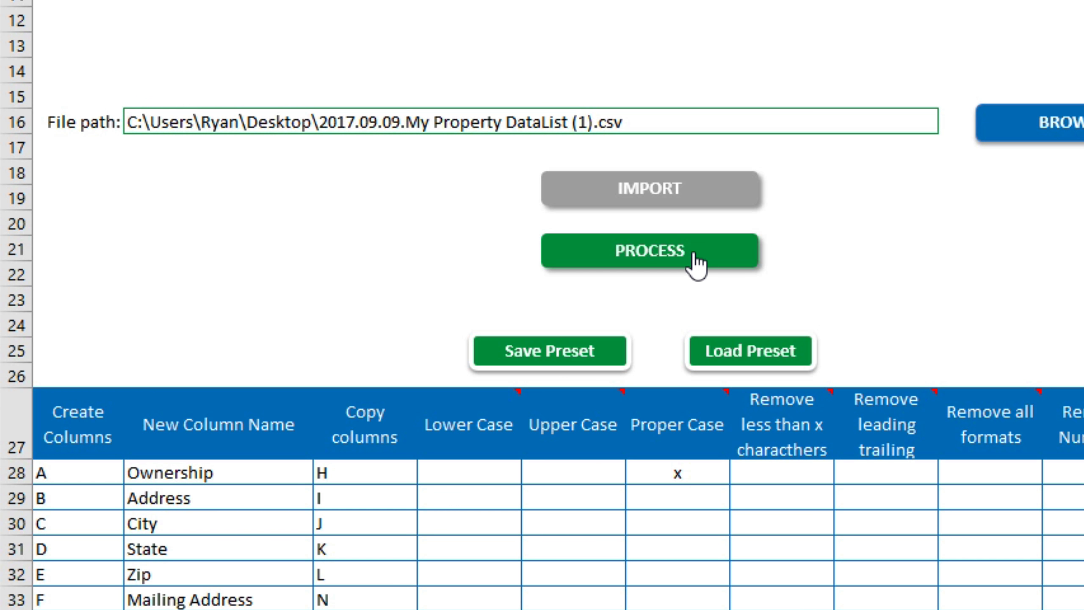
Step: Process the list with the extended column setup and open the new export Export_2017-09-14_20-04-04 from the Files folder
{"action": "left_click", "coordinate": [692, 251]}
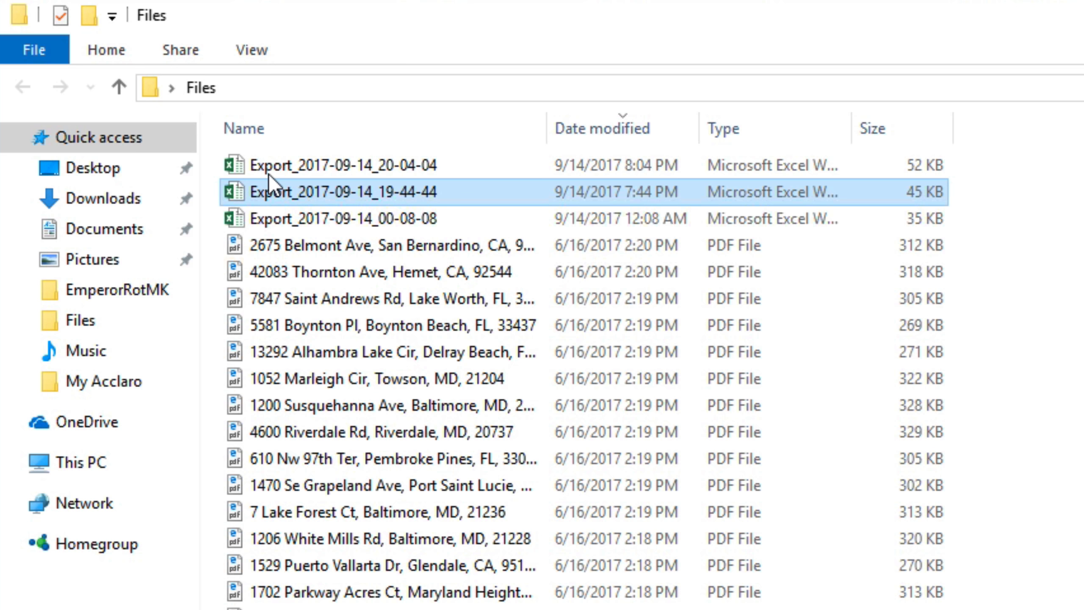
{"action": "double_click", "coordinate": [241, 163]}
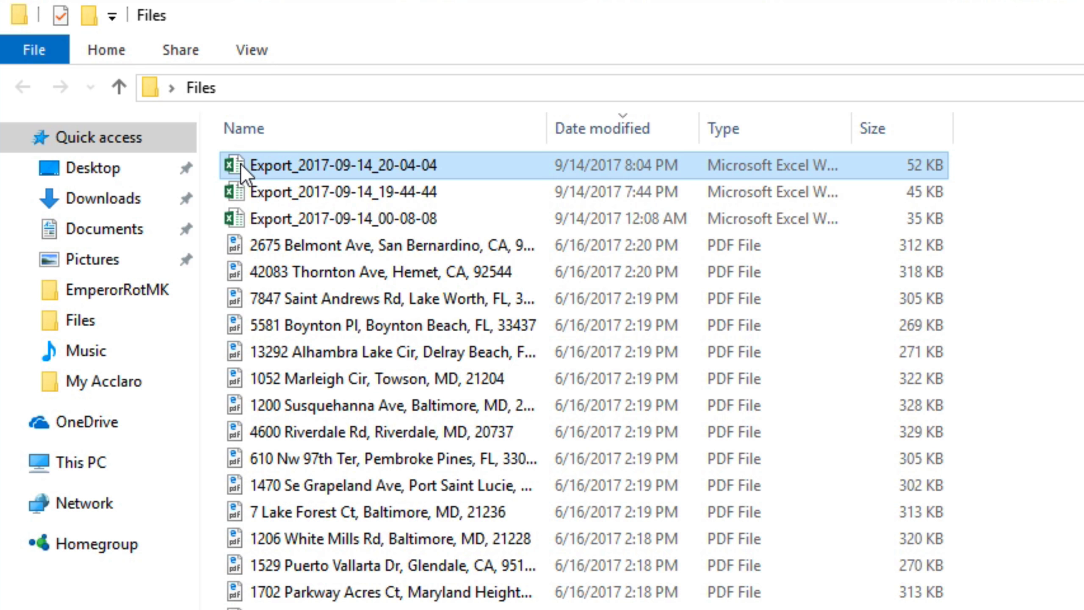